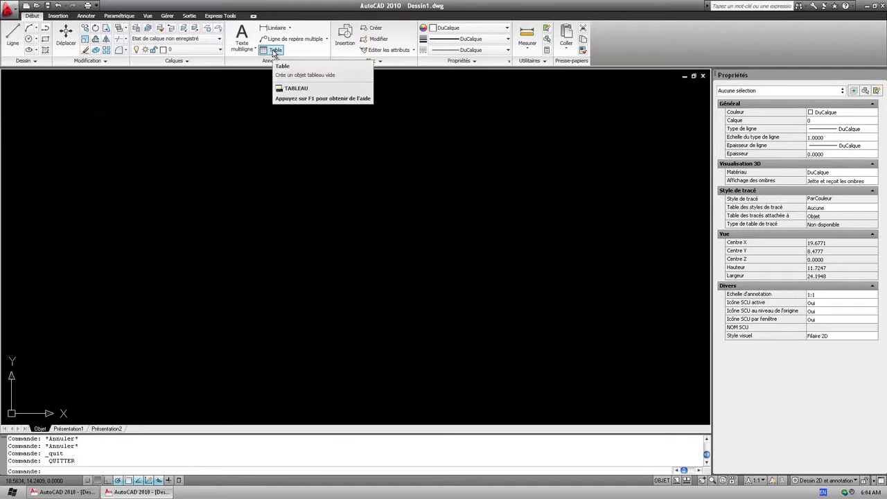
Open the table insertion settings and move the dialog clear of the middle of the drawing.
left_click(275, 54)
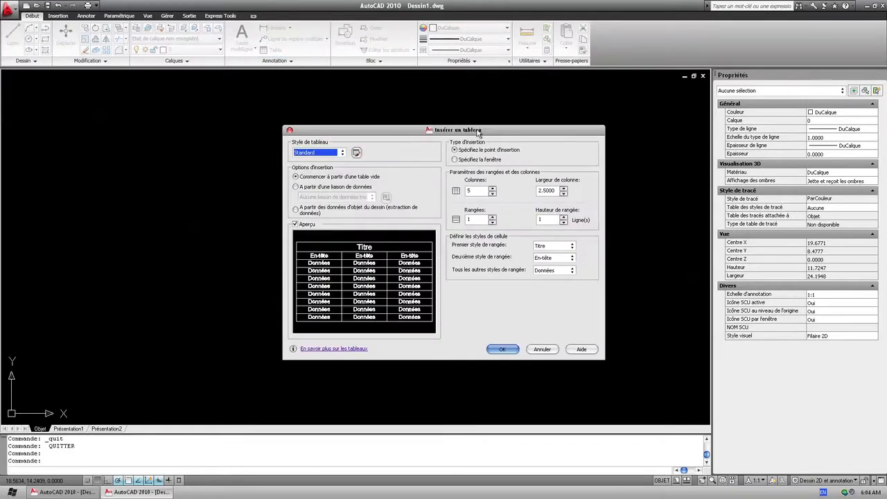
left_click_drag(480, 132, 383, 110)
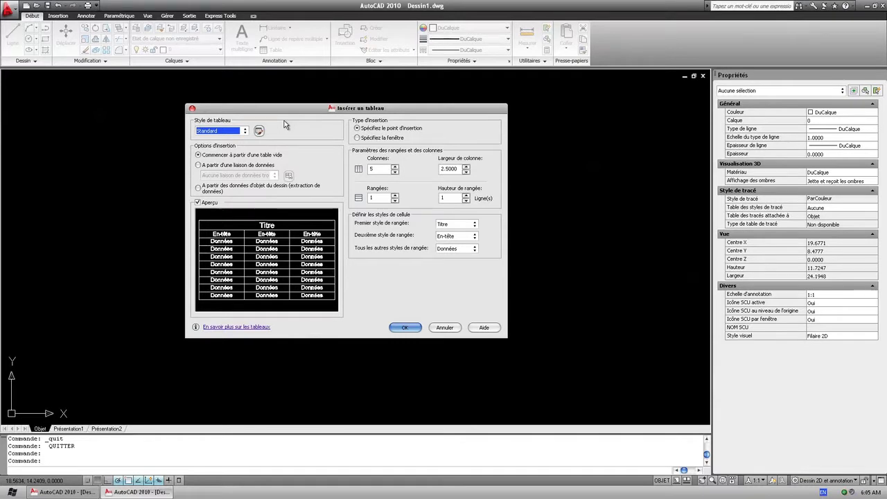
Start a new table style named Copie de Standard, based on the Standard style.
left_click(258, 131)
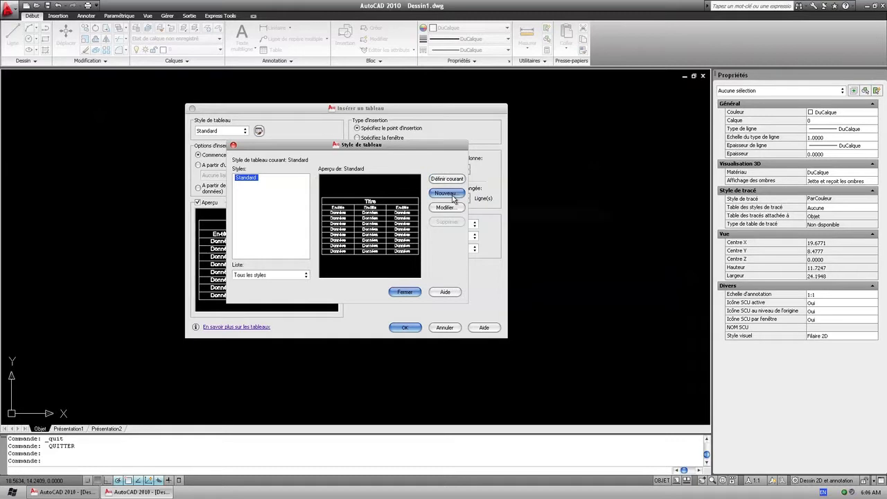
left_click(446, 194)
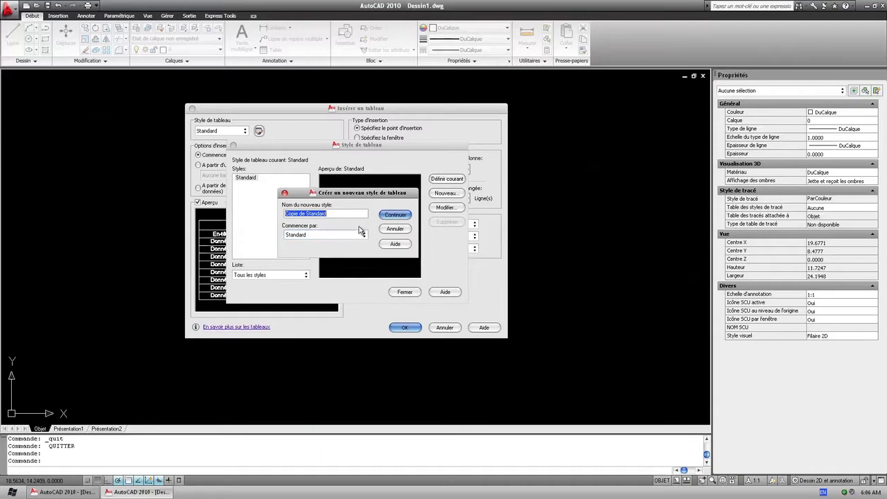
left_click(395, 215)
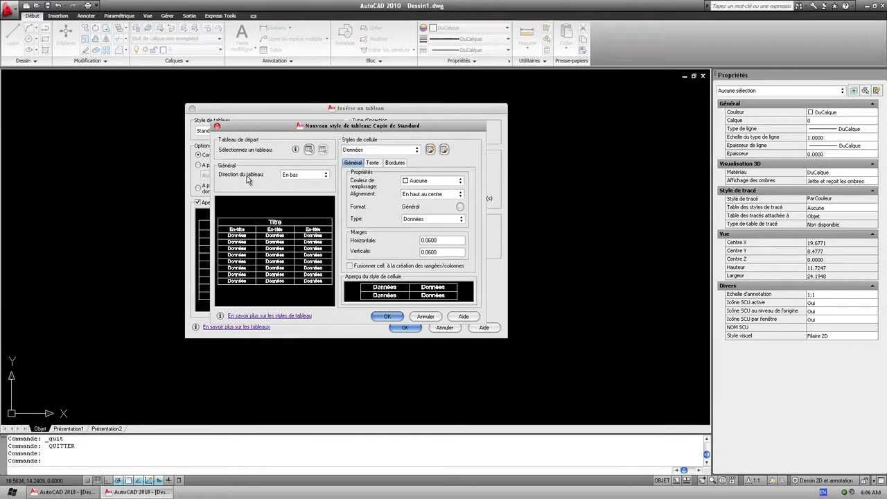
Try the table direction En haut in the new style, and return it to En bas.
left_click(324, 174)
left_click(321, 189)
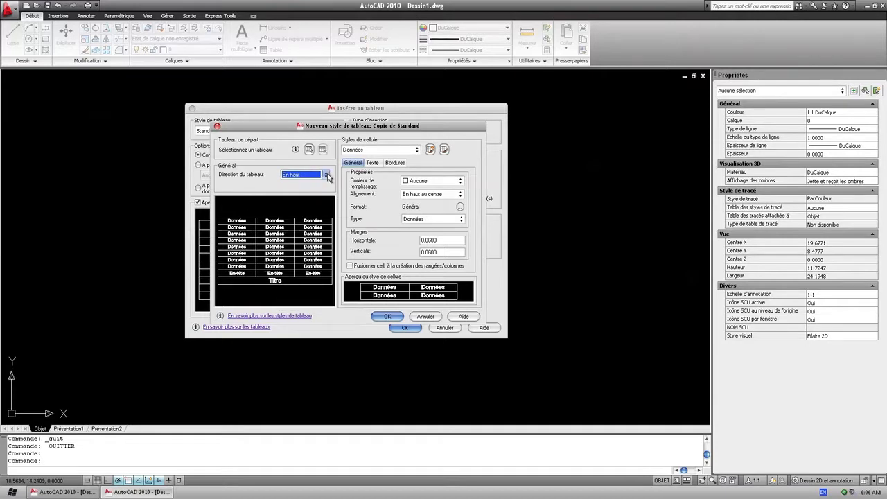
left_click(326, 175)
left_click(323, 182)
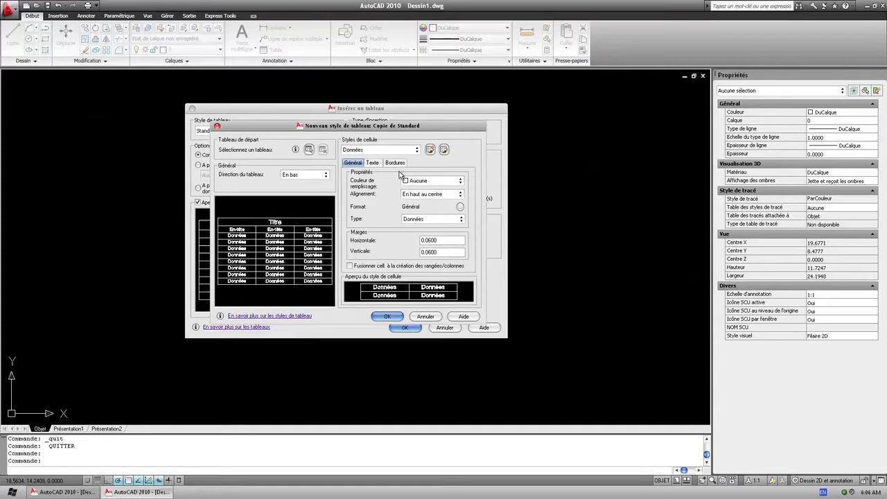
Examine the text, border and general properties of the Données cell style and the list of available cell styles.
left_click(374, 163)
left_click(393, 163)
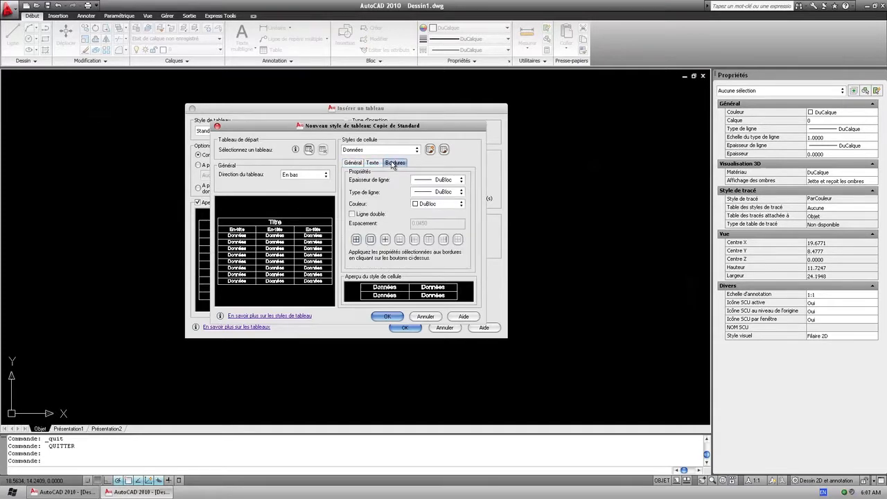
left_click(400, 239)
left_click(352, 163)
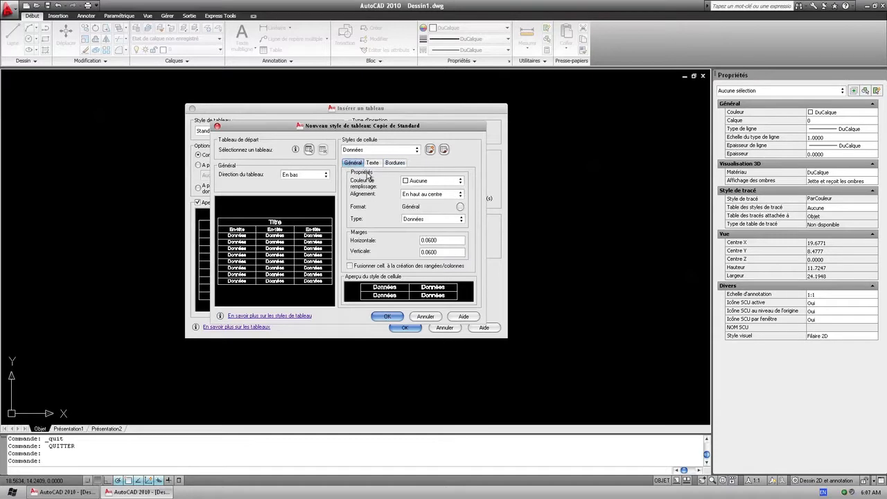
left_click(417, 150)
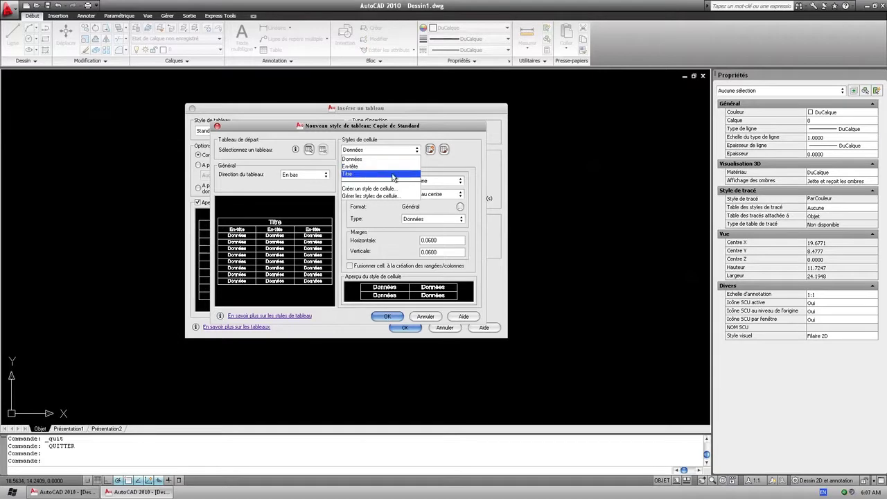
left_click(474, 168)
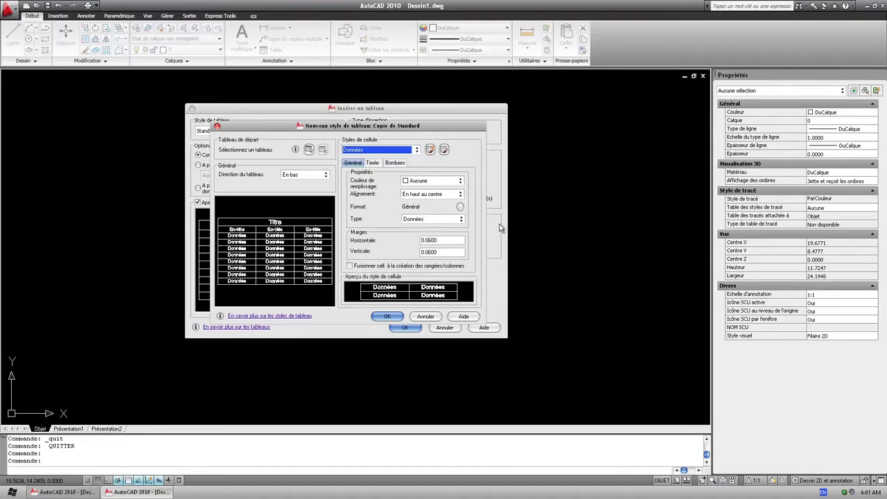
Try a much smaller text height for the Données cell style and check it in the style preview.
left_click(373, 162)
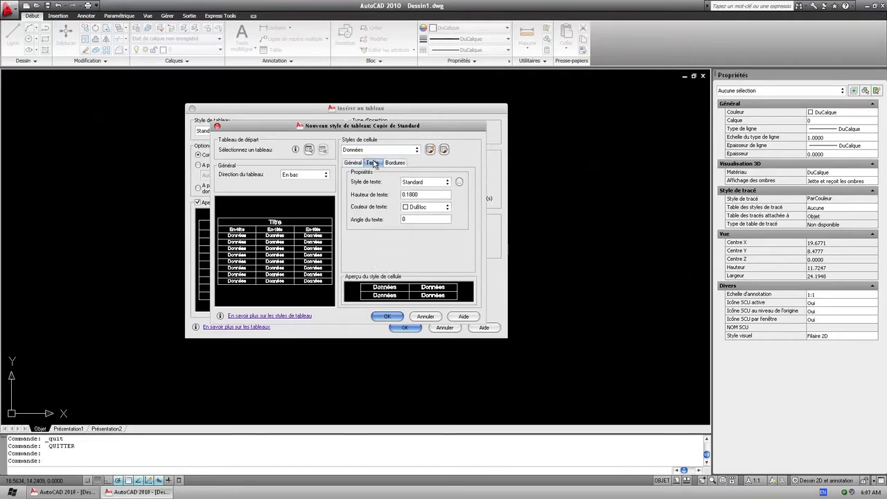
left_click(422, 195)
left_click_drag(422, 194, 384, 198)
type("0.0")
left_click(354, 163)
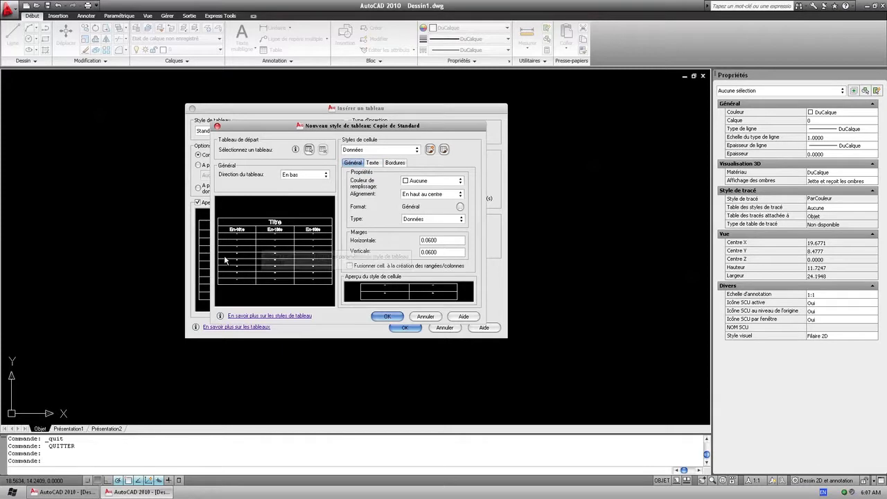
View the En-tête cell style, discard the new table style and return to the table insertion settings.
left_click(375, 150)
left_click(375, 168)
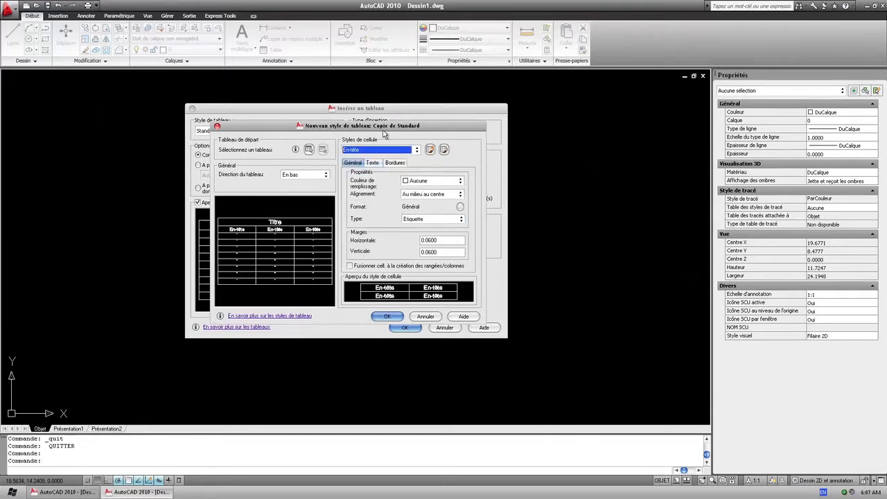
left_click(434, 317)
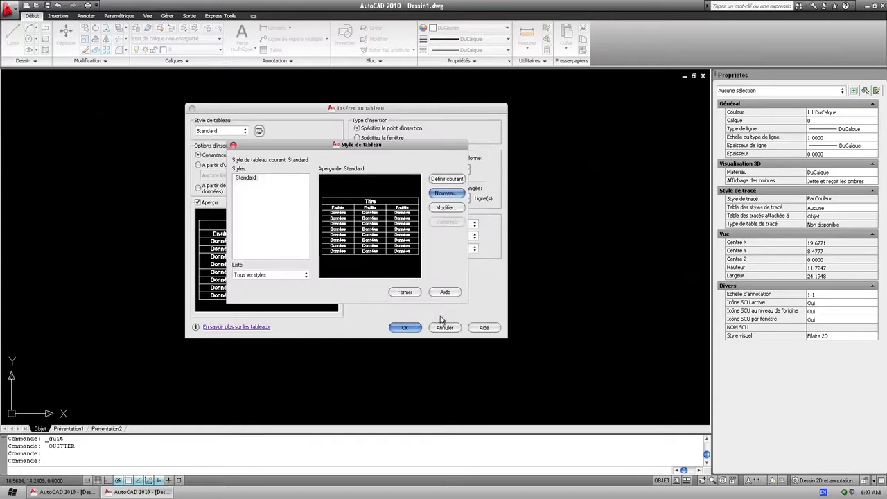
left_click(401, 293)
Set the first and second row styles to Données and insert the five-column table in the drawing area.
left_click(456, 226)
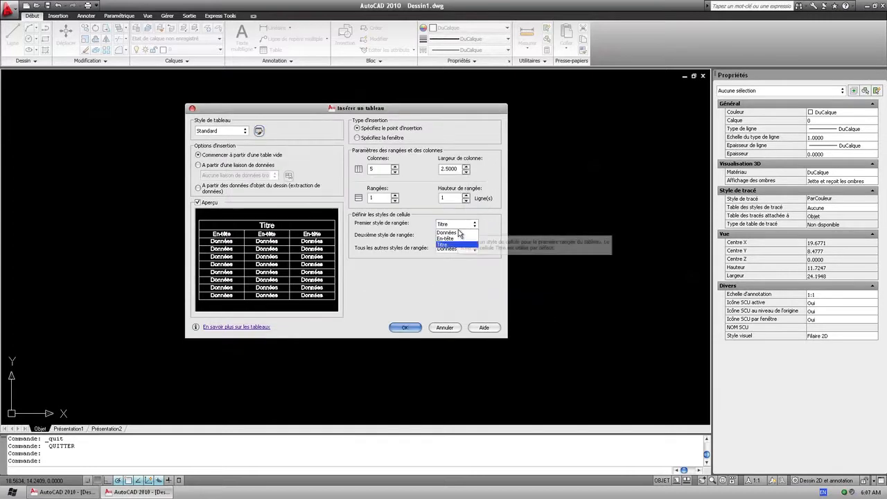
left_click(457, 239)
left_click(458, 237)
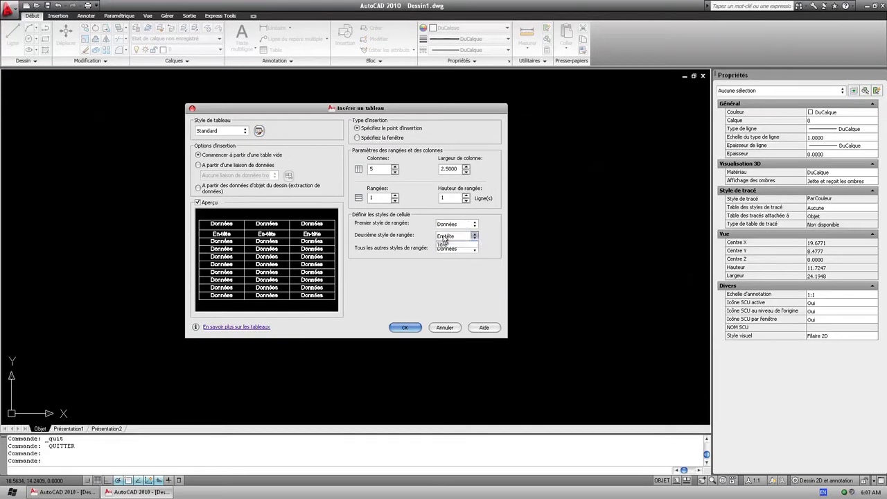
left_click(447, 244)
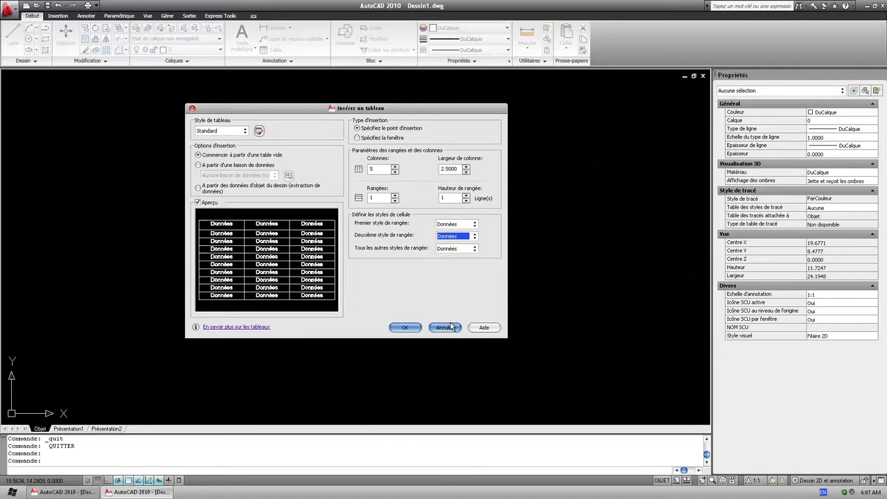
left_click(407, 329)
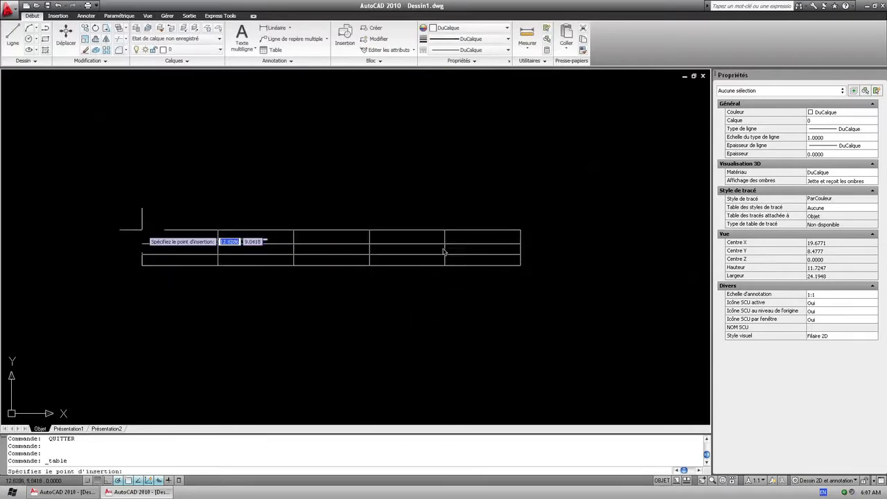
left_click(177, 199)
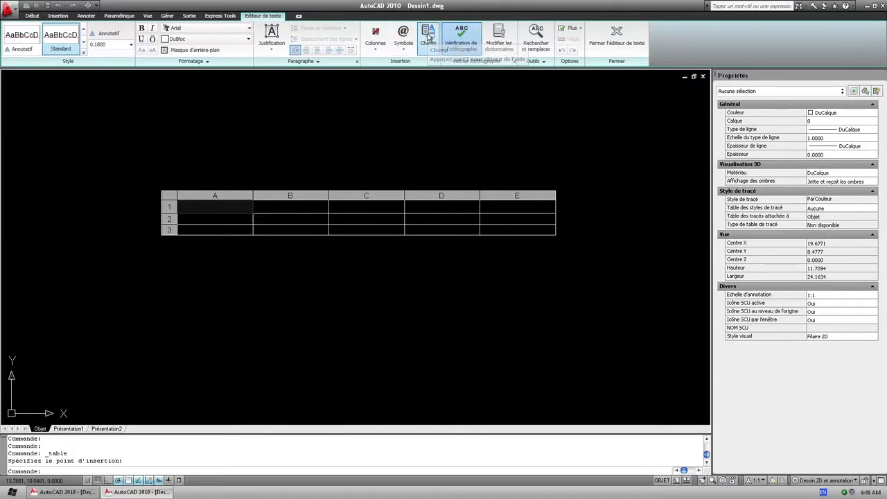
Close the text editor of cell A1 without entering any text.
left_click(401, 54)
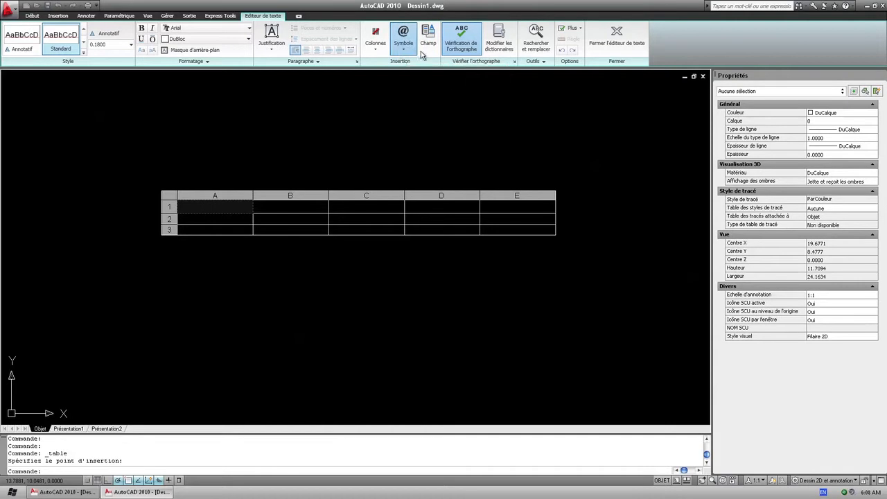
left_click(371, 62)
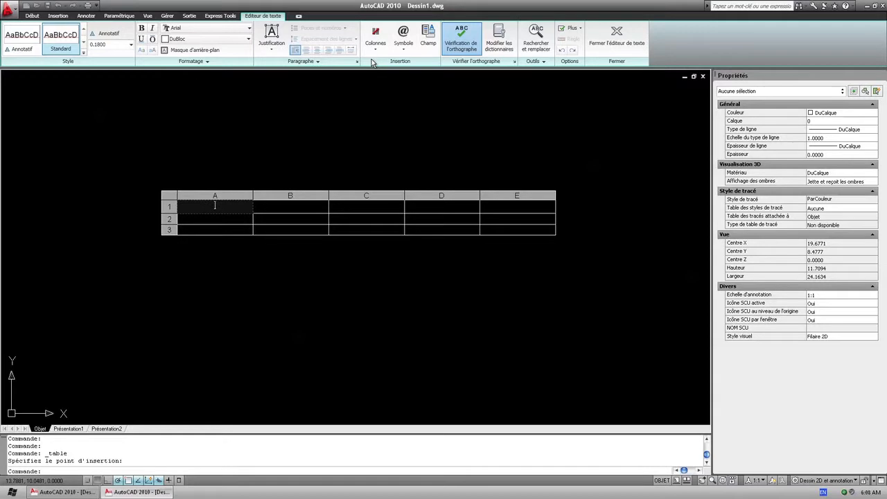
key("alt")
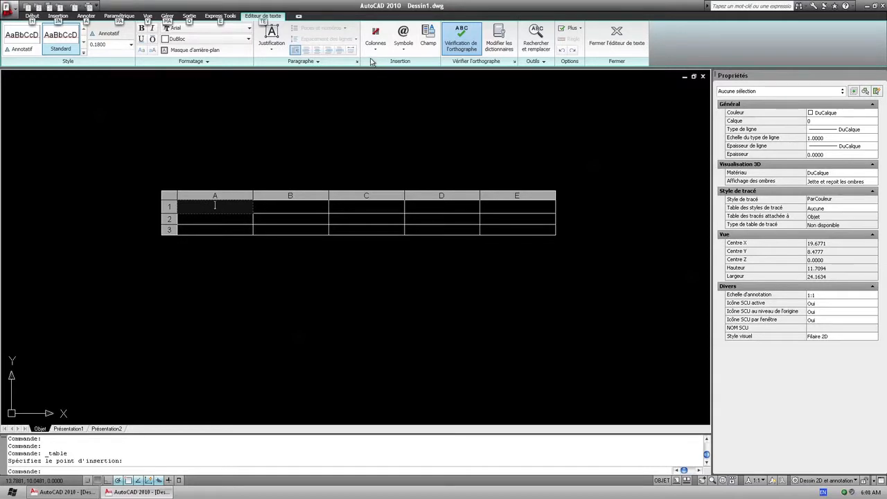
key("alt")
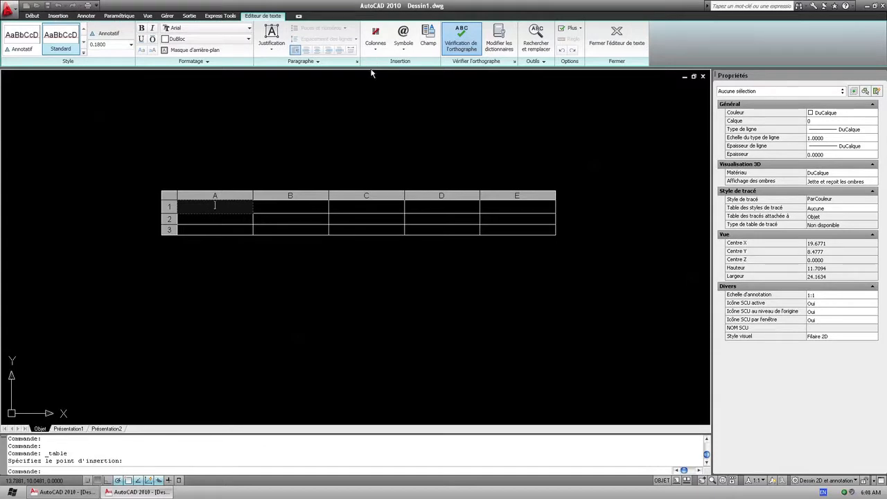
left_click(387, 114)
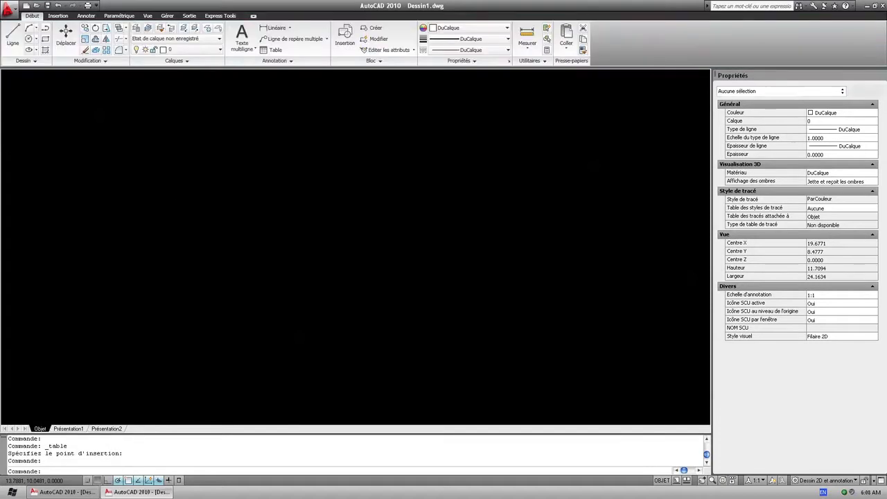
Select cells B1 to C2, examine the available cell merge options, and clear the selection without merging.
left_click(321, 207)
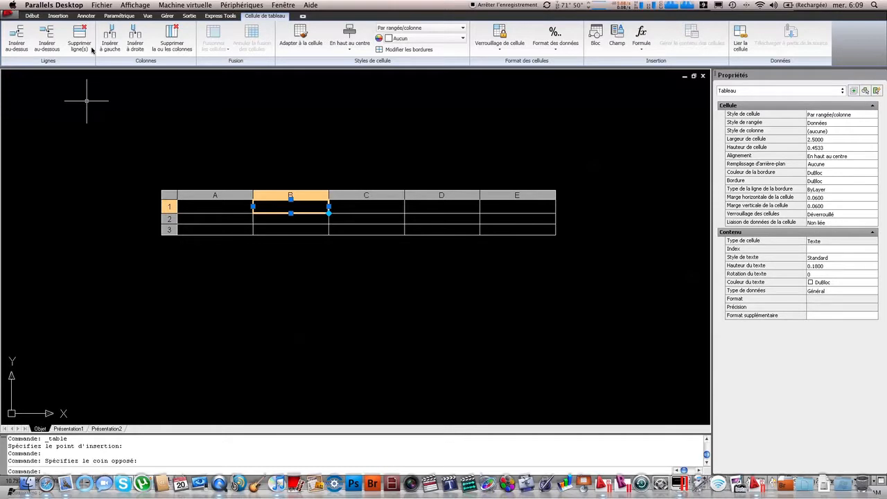
left_click(335, 219)
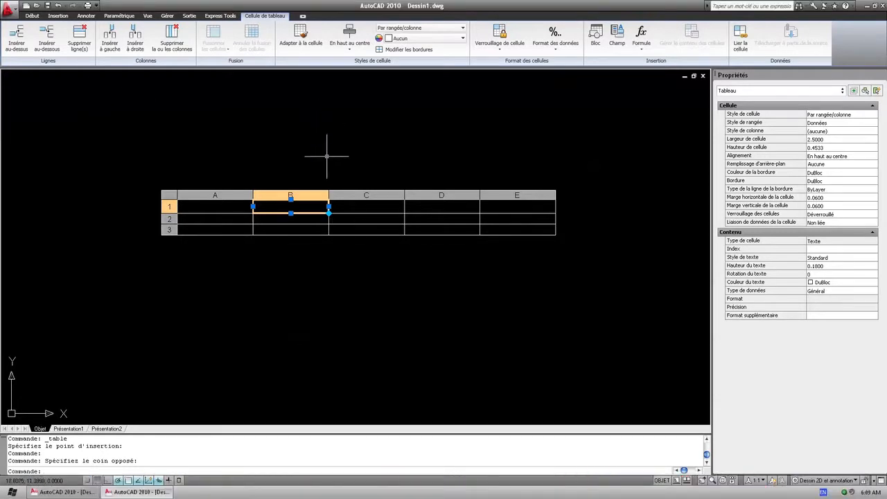
left_click(372, 222)
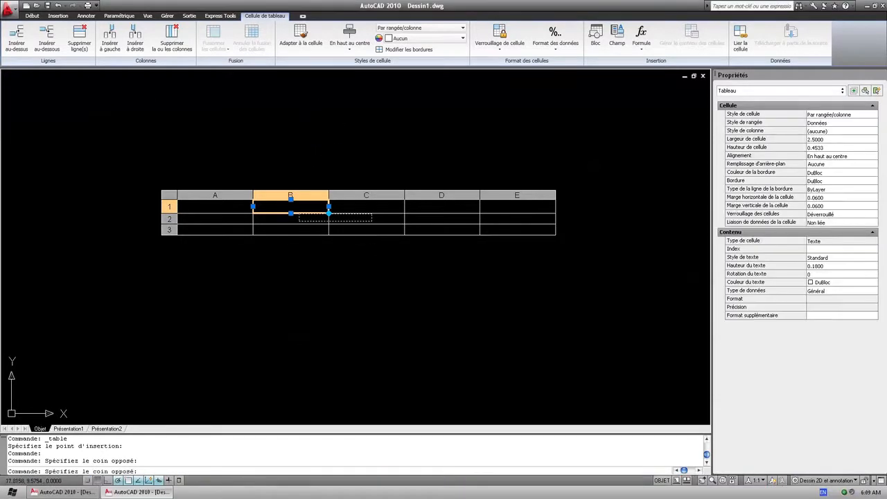
left_click(299, 215)
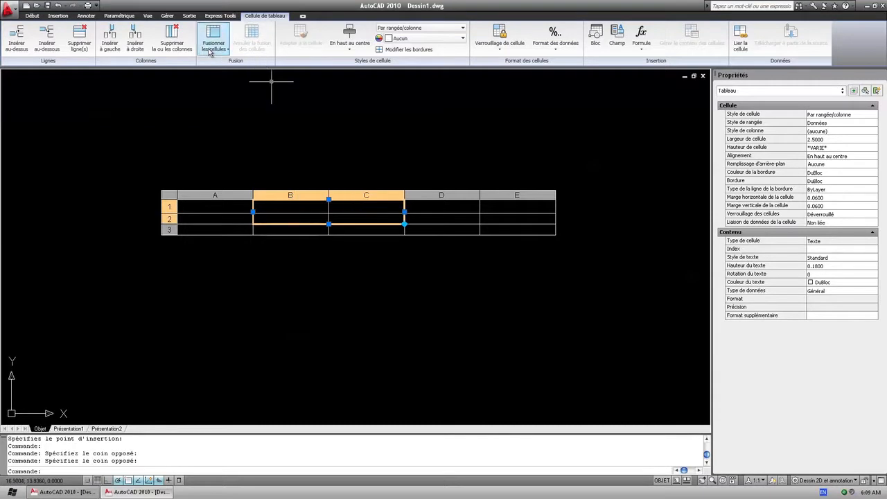
left_click(211, 47)
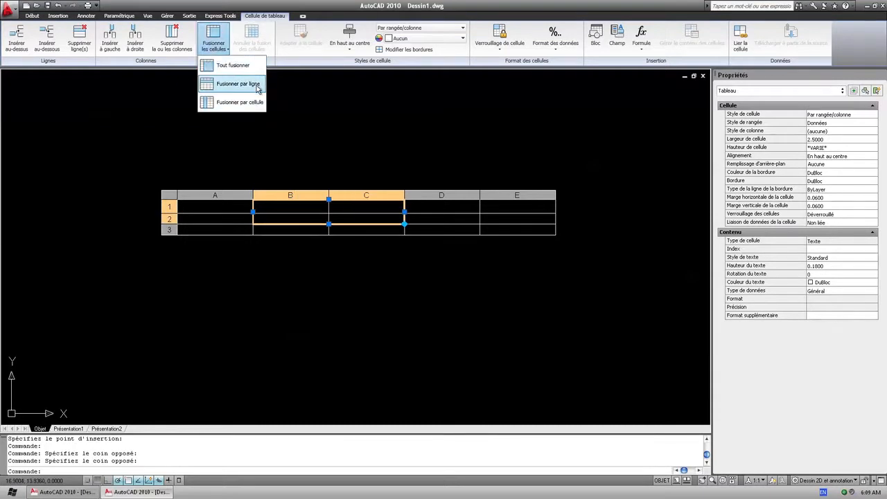
left_click(383, 125)
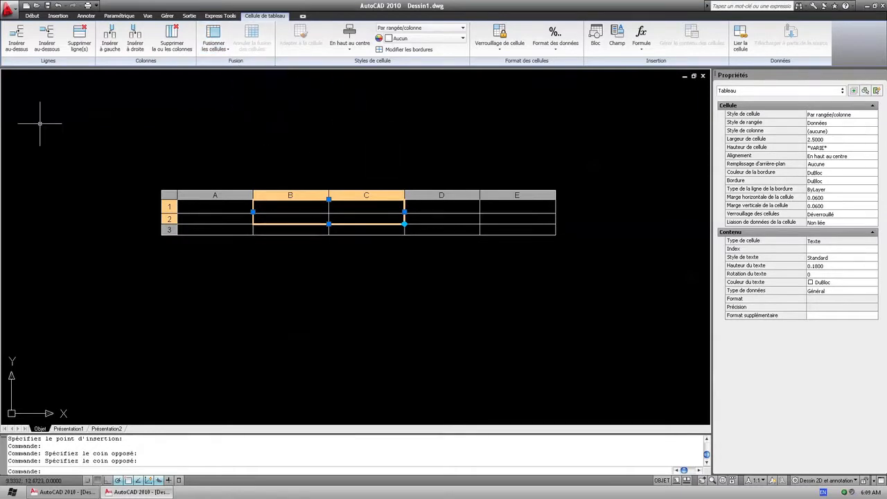
left_click(733, 166)
left_click(695, 161)
key("Escape")
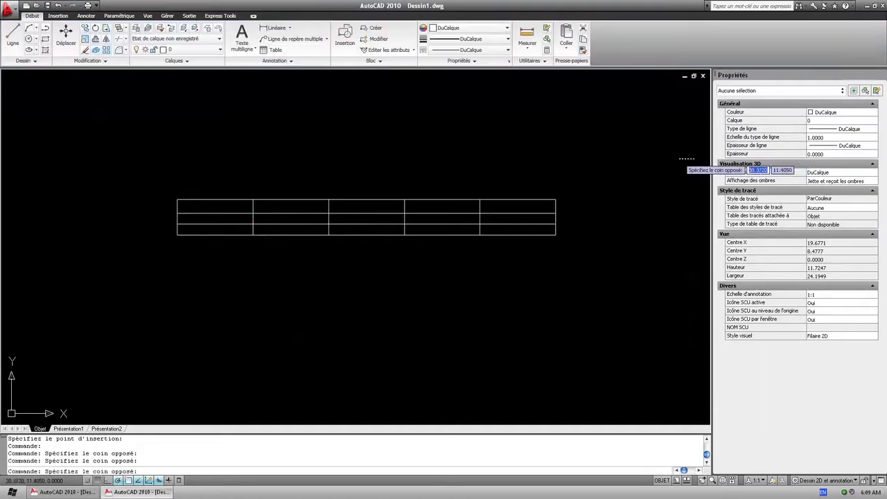
Try to auto-fill the cells below C1 down to row 3 using the cell's fill grip.
left_click(382, 208)
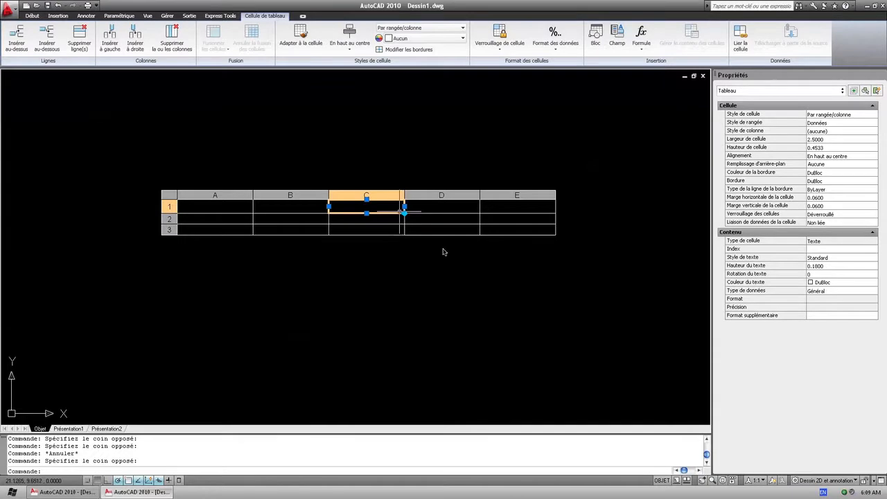
left_click(404, 213)
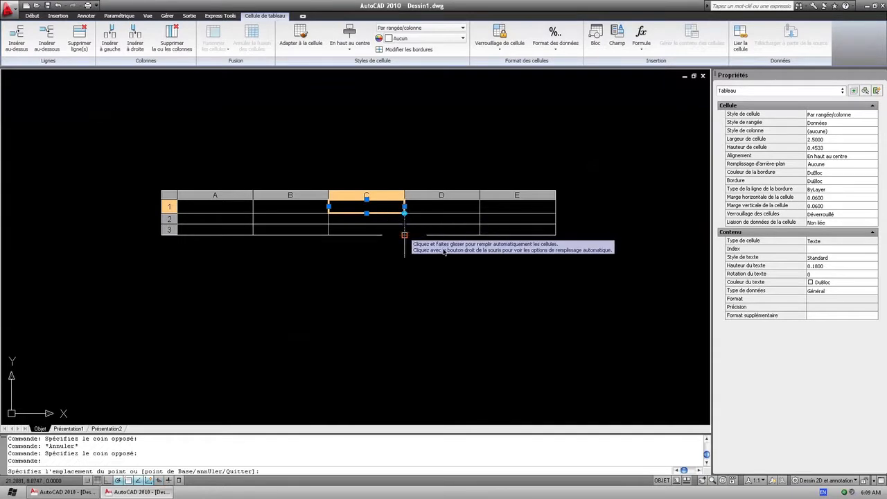
key("Escape")
key("Escape")
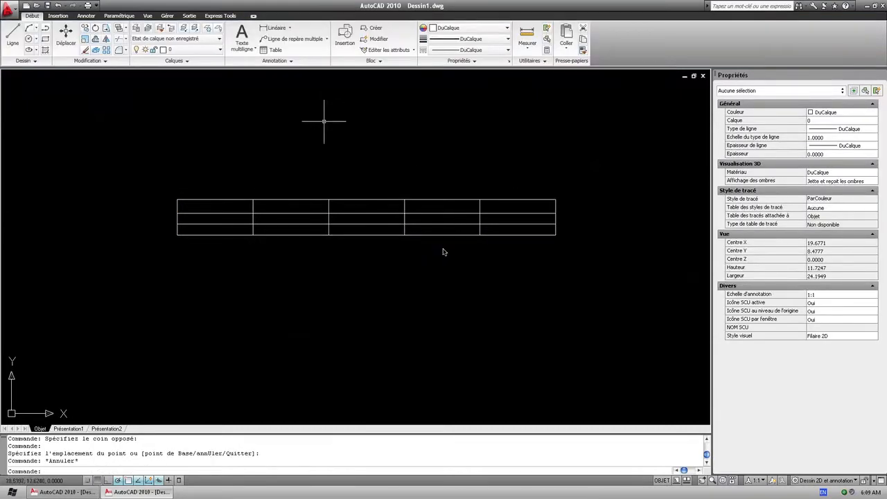
Examine the cell locking and data format options for cell C3, and clear the selection without changing them.
left_click(379, 230)
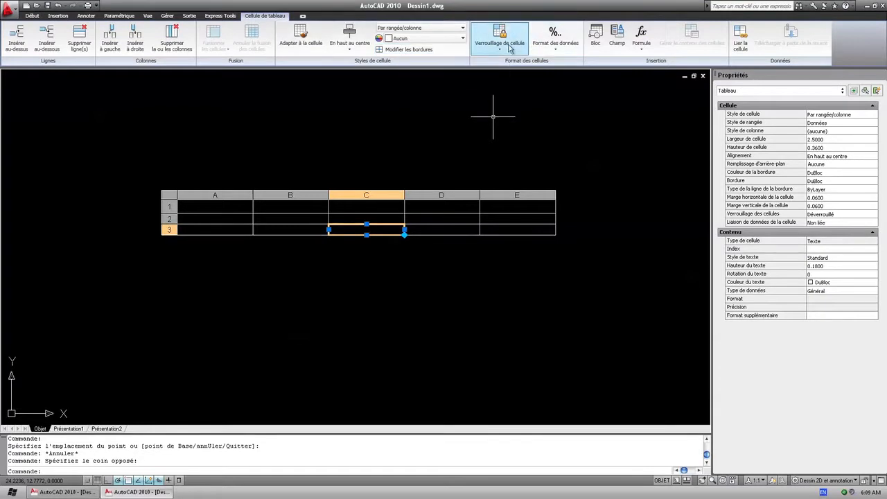
left_click(510, 47)
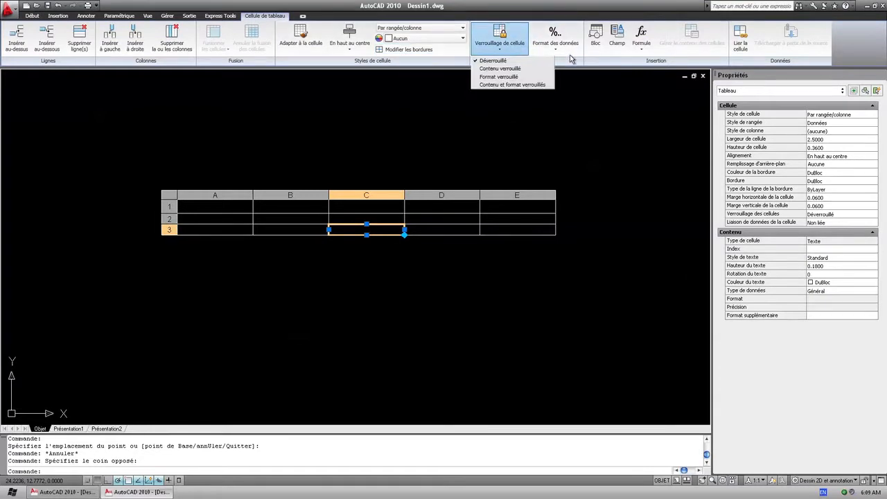
left_click(570, 56)
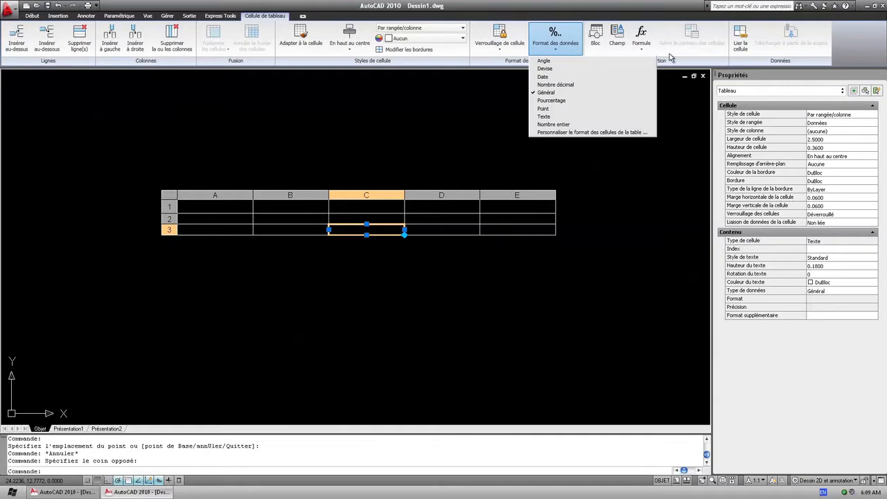
left_click(694, 61)
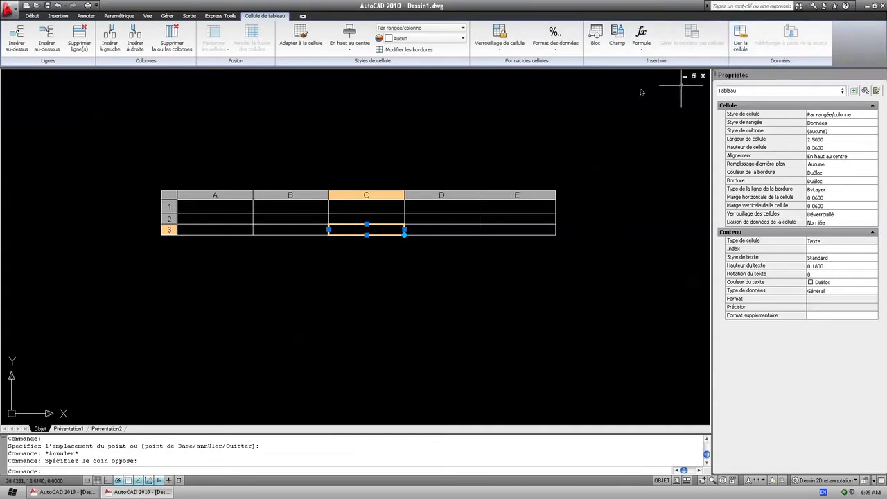
key("Escape")
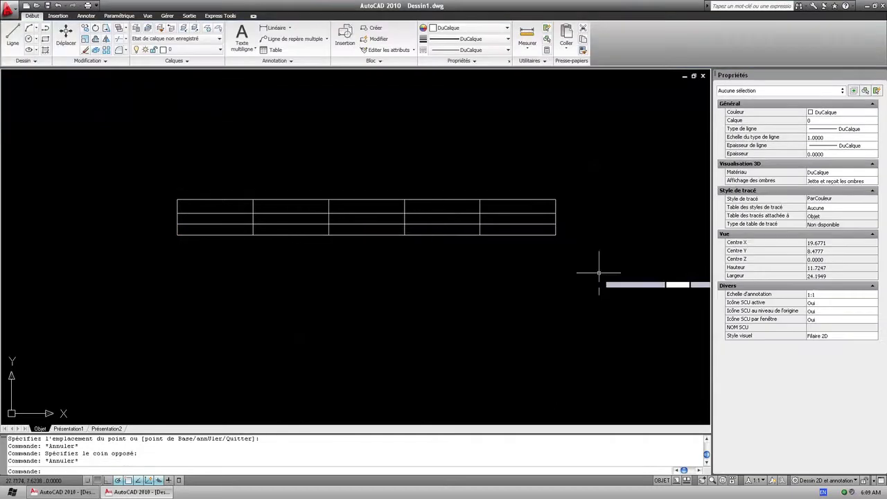
Delete the whole table from the drawing area.
left_click(600, 273)
left_click(97, 176)
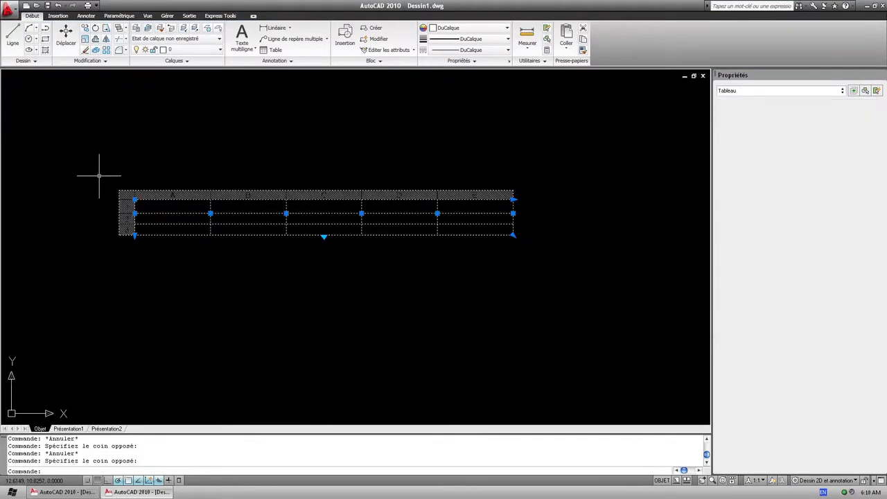
key("Delete")
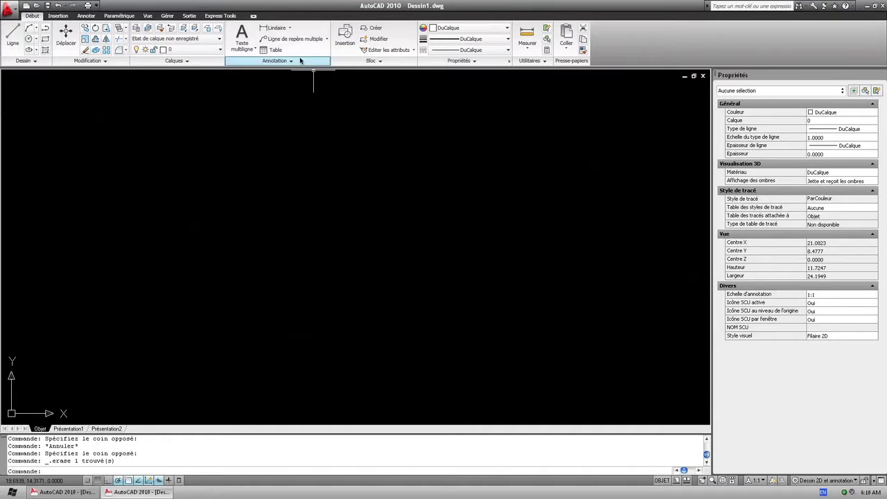
Examine the current text, dimension, multileader and table styles among the additional annotation settings, and close them unchanged.
left_click(302, 61)
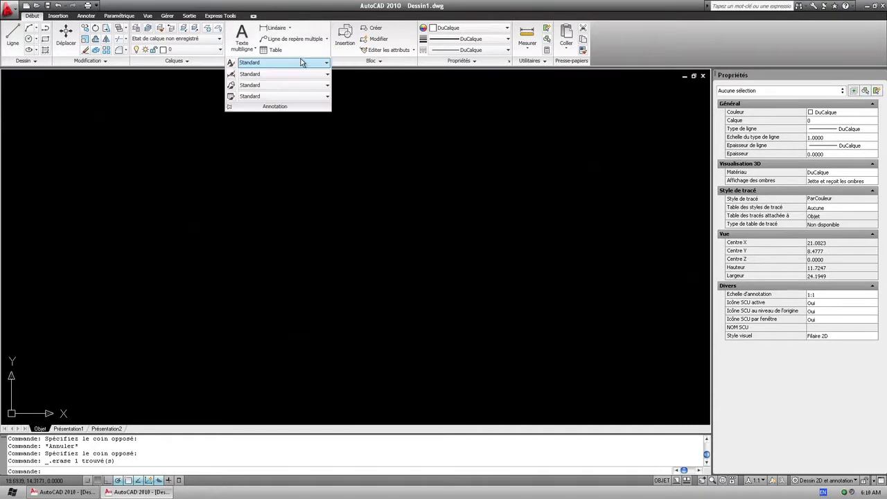
left_click(229, 107)
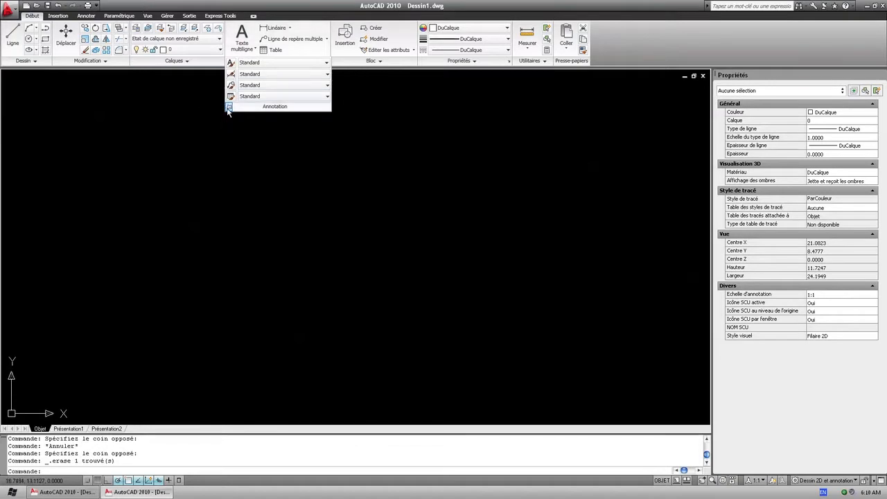
left_click(72, 101)
left_click(73, 101)
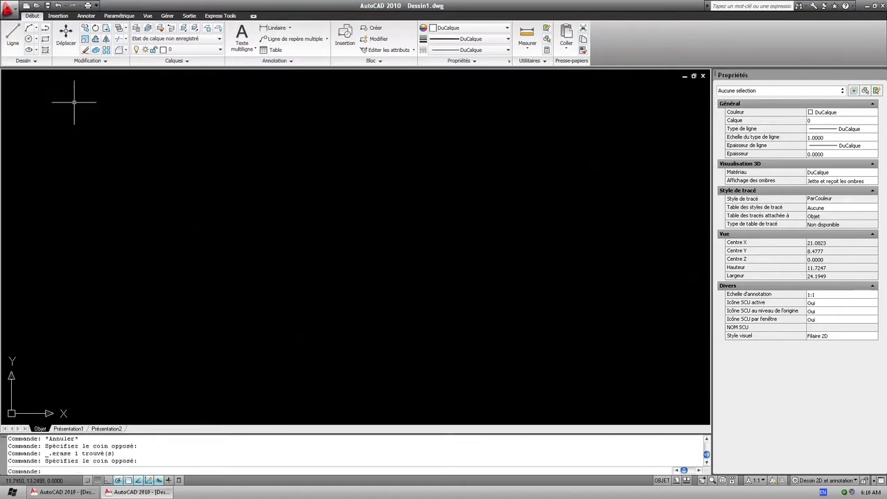
Show the additional block tools.
left_click(405, 62)
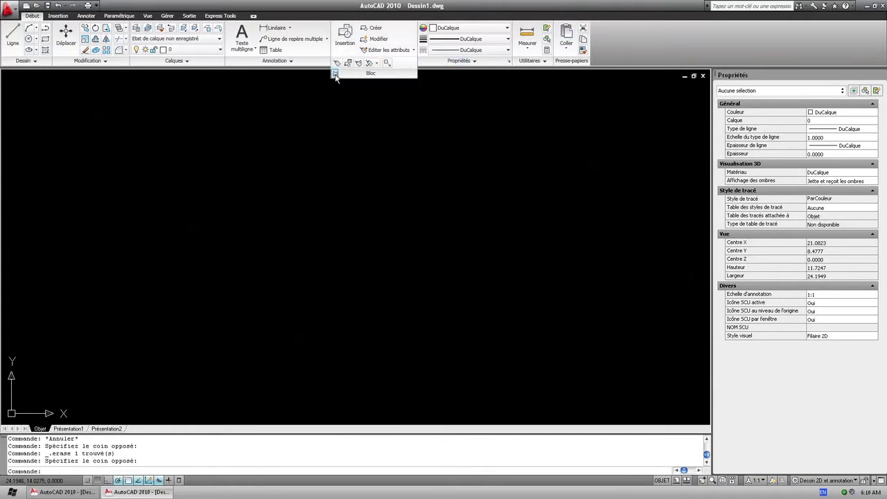